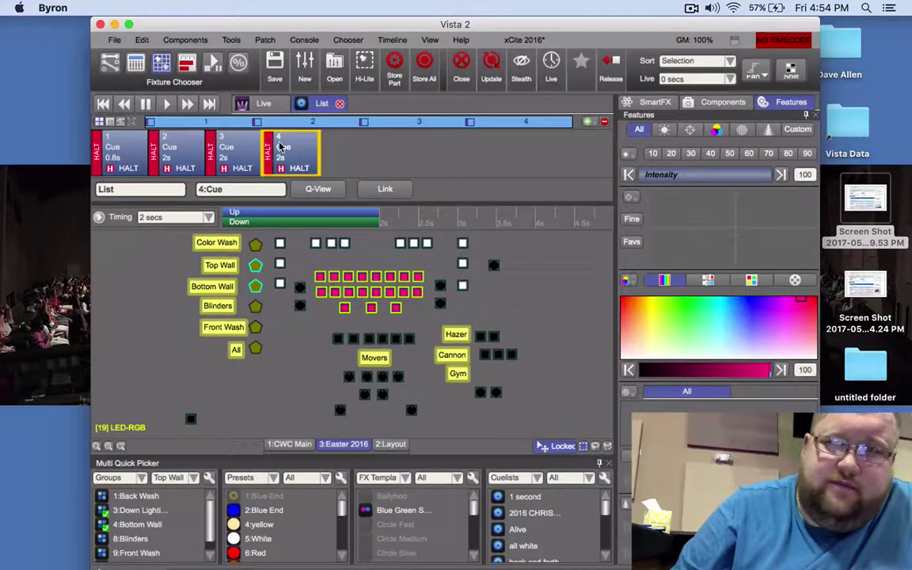
# Play the List cuelist through cues 1 to 4 to preview each cue's LED colour
pyautogui.click(168, 110)
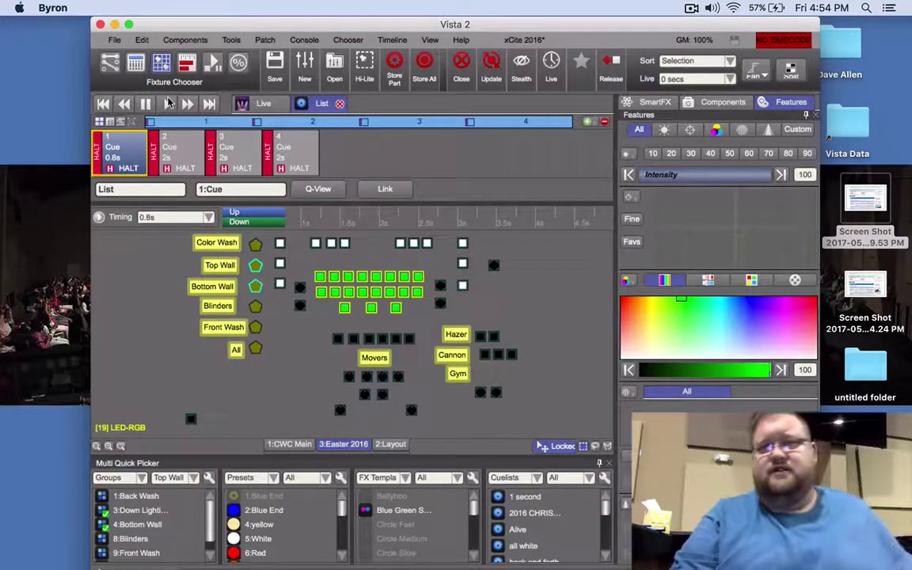
pyautogui.click(168, 103)
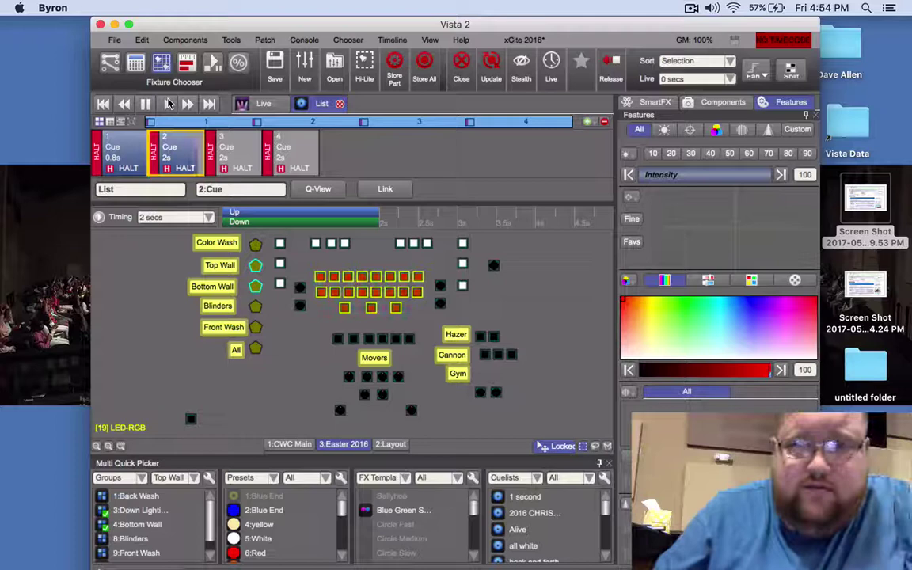
pyautogui.click(168, 103)
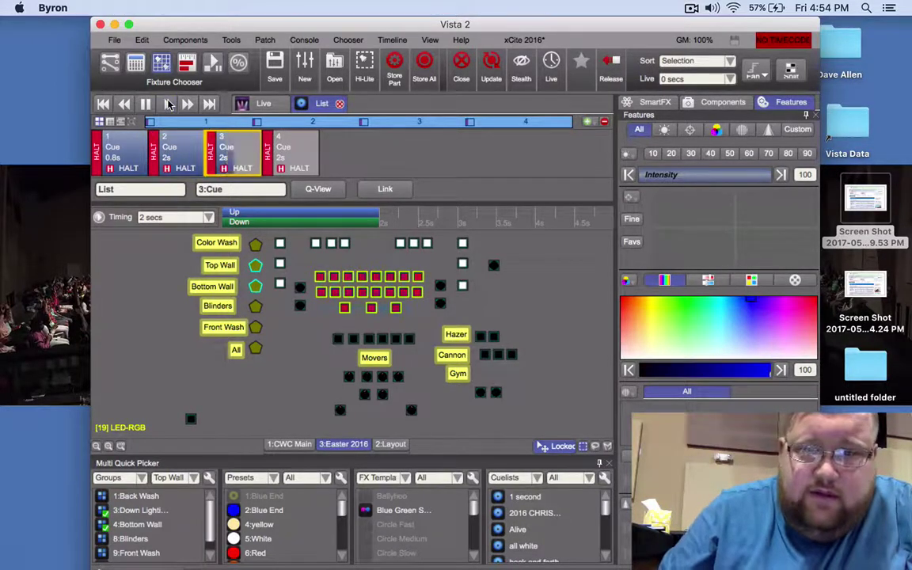
pyautogui.click(168, 103)
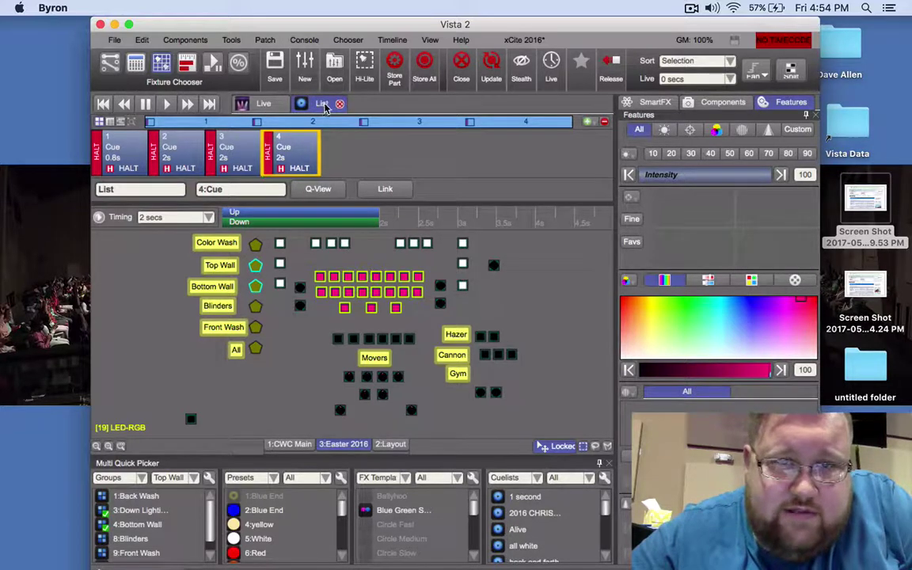
# Select the 19 LED-RGB wall fixtures in Live and set their colour to red
pyautogui.click(268, 105)
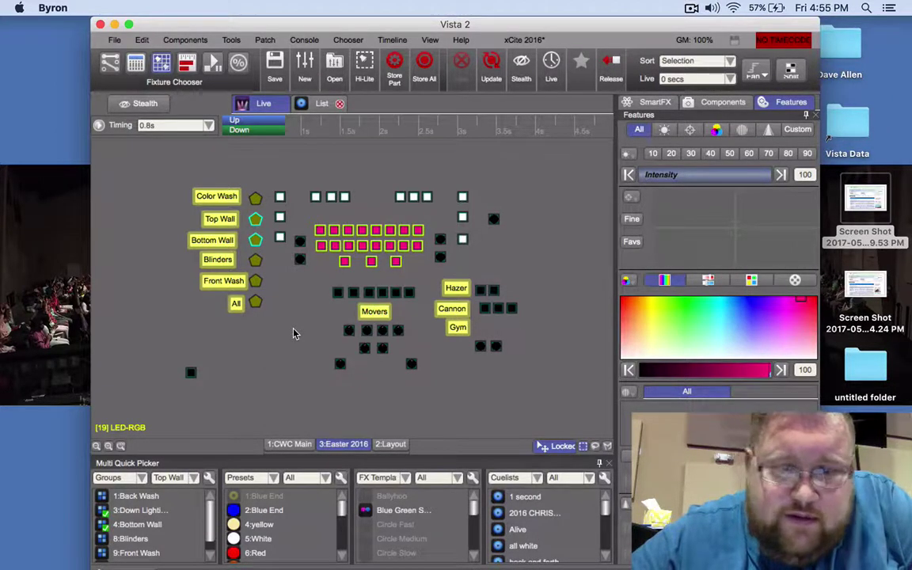
pyautogui.click(307, 228)
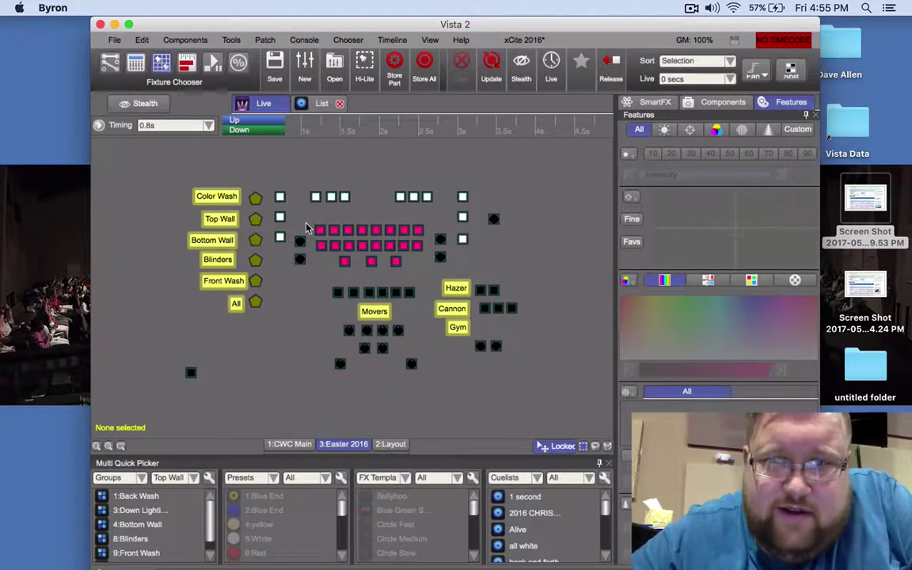
pyautogui.moveTo(313, 228); pyautogui.dragTo(422, 270)
pyautogui.moveTo(667, 296); pyautogui.dragTo(581, 291)
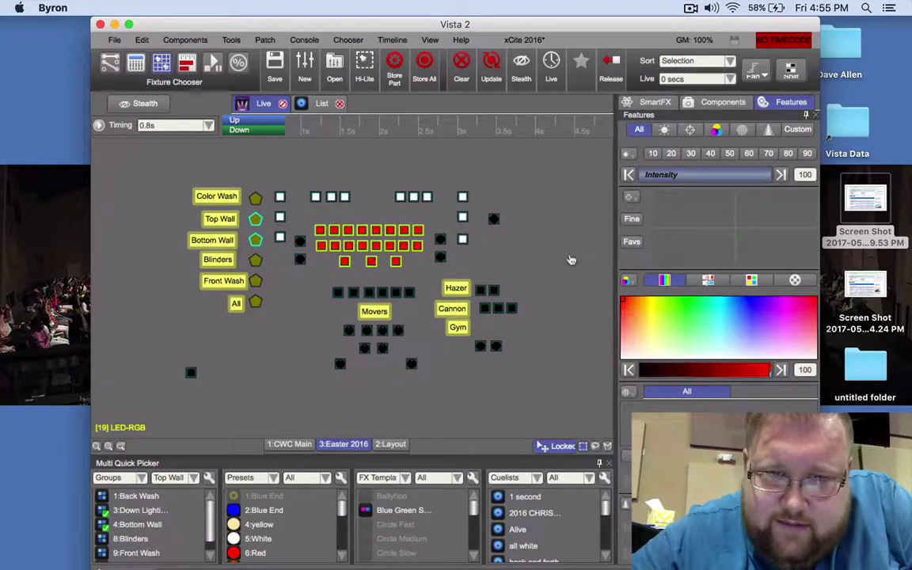
# Play the List cuelist through all four cues and back to cue 1 to check it against the red Live override, deselecting the fixtures midway
pyautogui.click(323, 103)
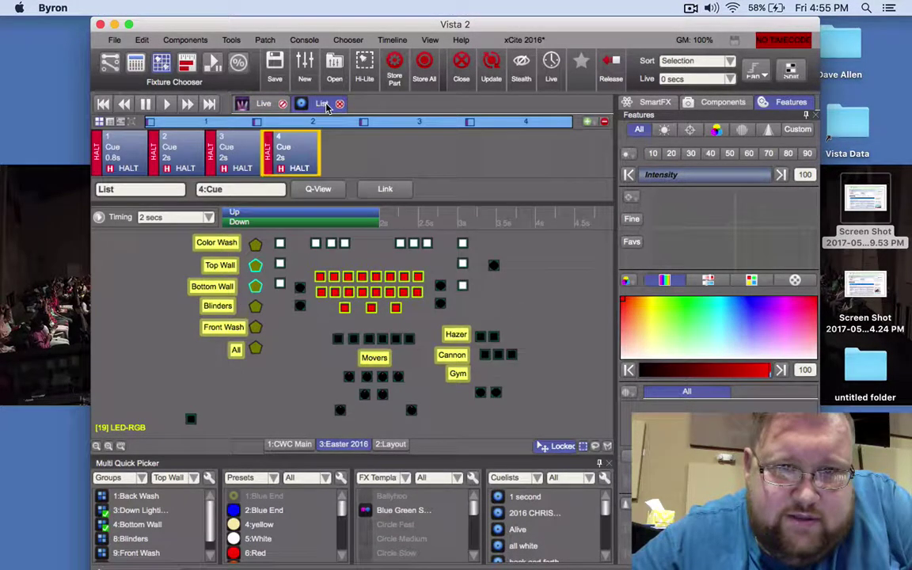
pyautogui.click(165, 105)
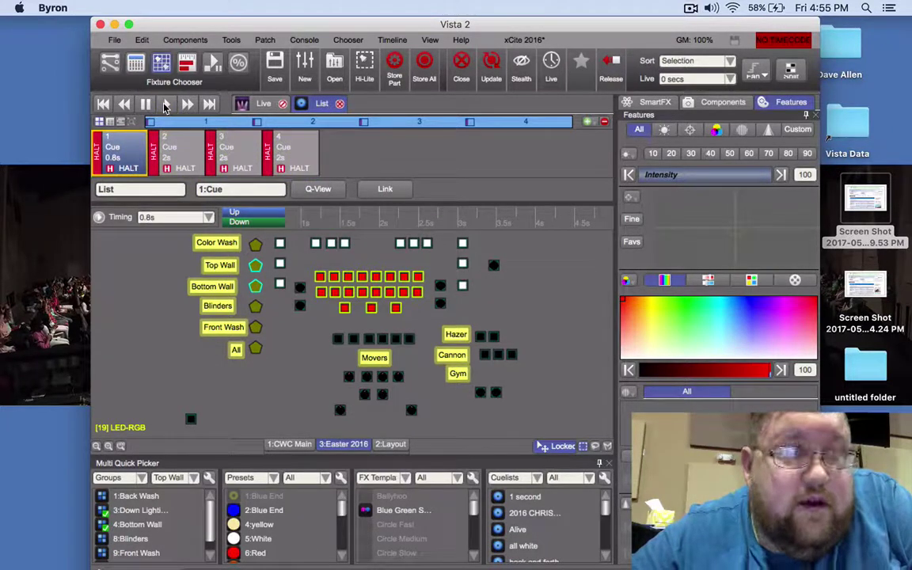
pyautogui.click(166, 105)
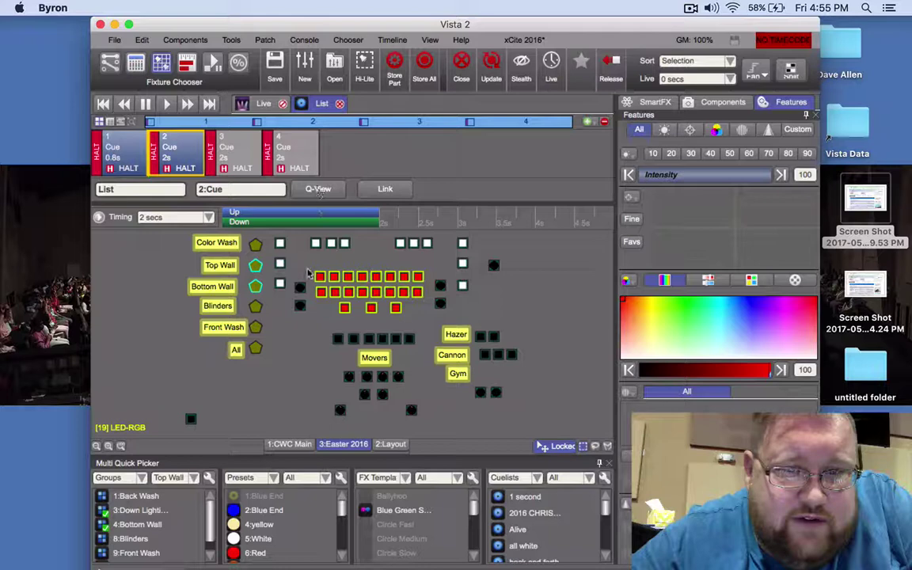
pyautogui.click(329, 313)
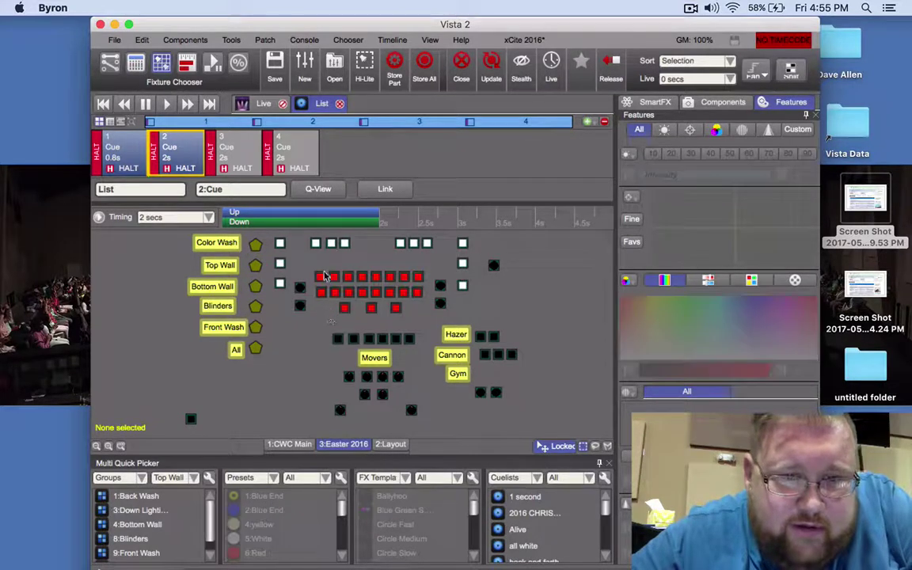
pyautogui.click(169, 105)
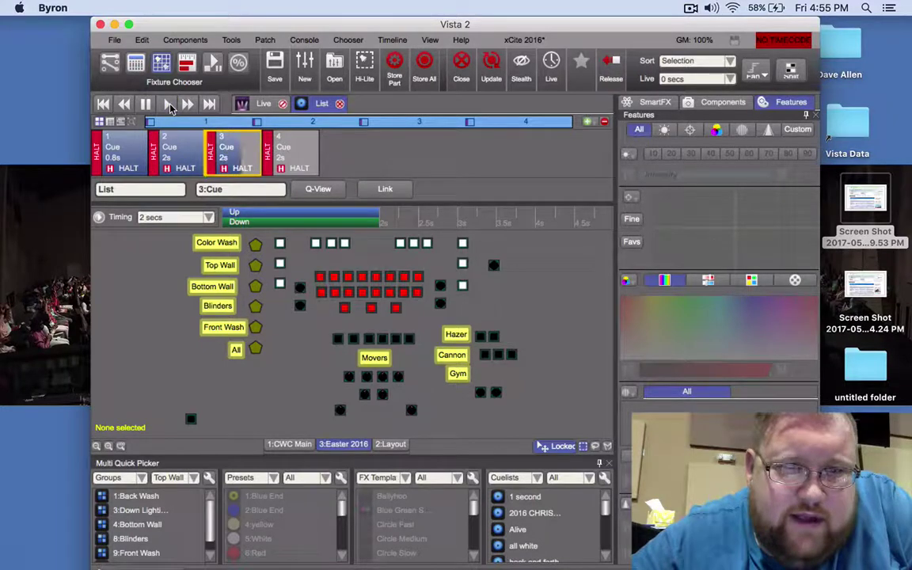
pyautogui.click(169, 104)
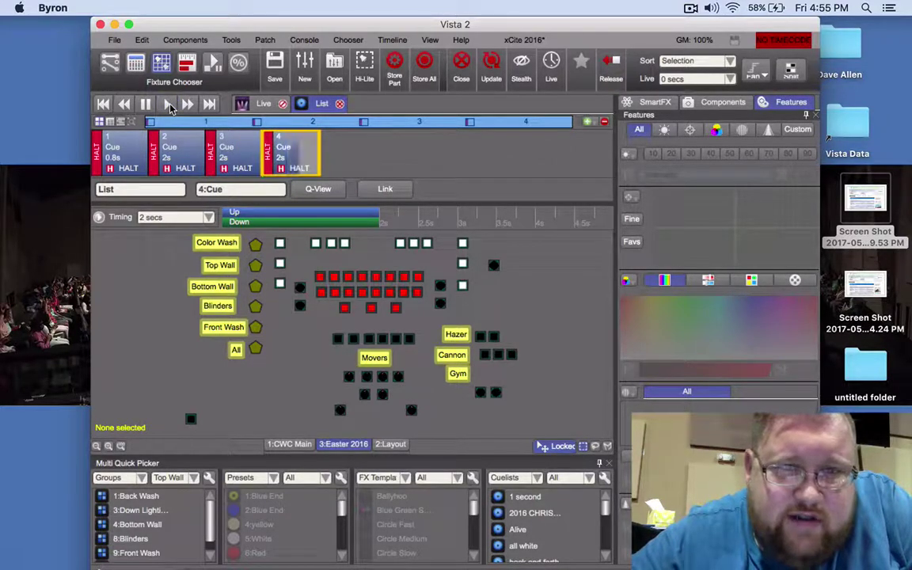
pyautogui.click(141, 140)
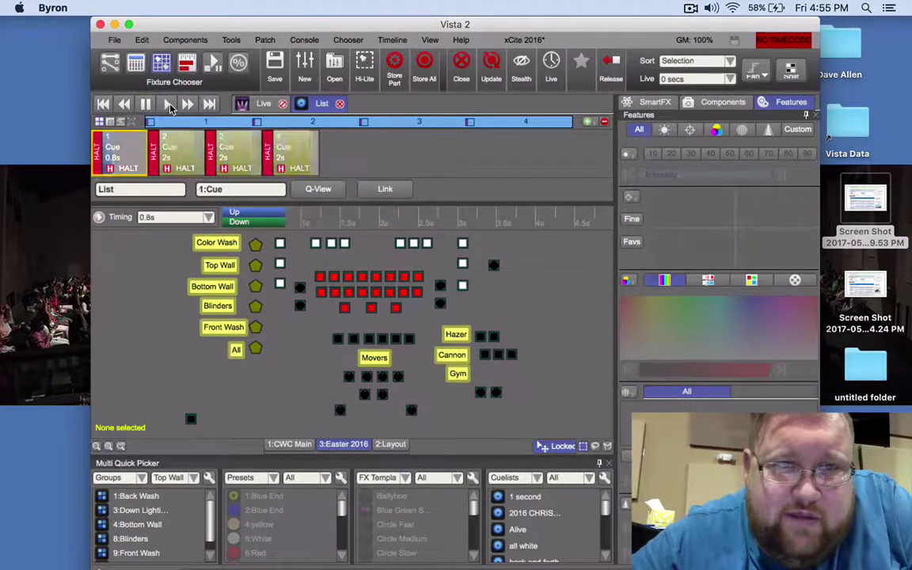
# Advance the cuelist to cue 2 and set the 19 LED-RGB wall fixtures to green
pyautogui.click(165, 103)
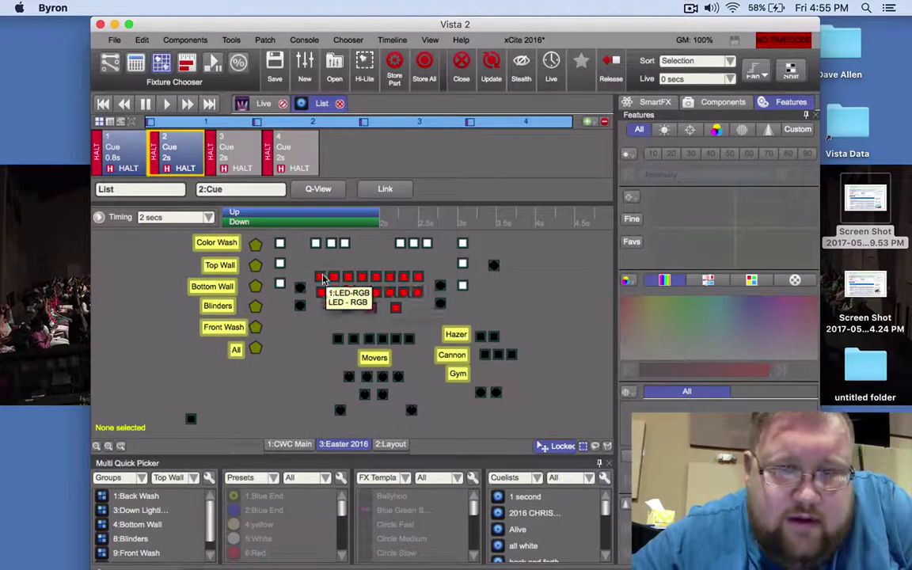
pyautogui.moveTo(314, 276); pyautogui.dragTo(424, 316)
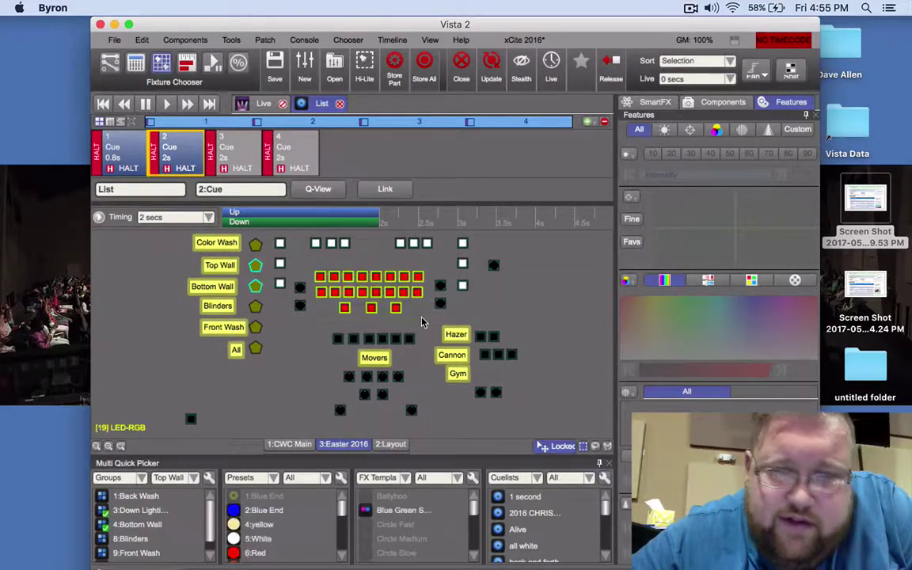
pyautogui.moveTo(683, 325); pyautogui.dragTo(683, 299)
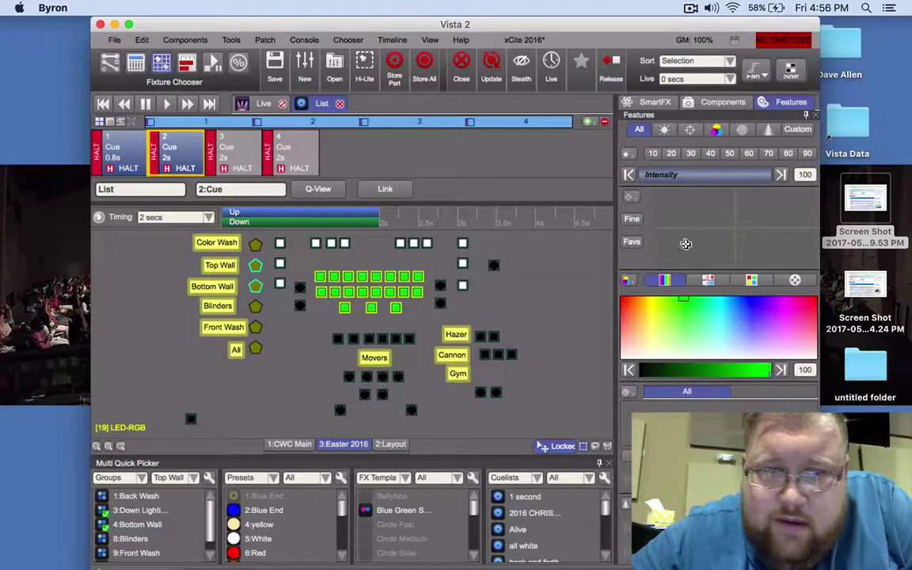
# Advance to cue 3 and set the selected LED-RGB fixtures to blue
pyautogui.click(164, 105)
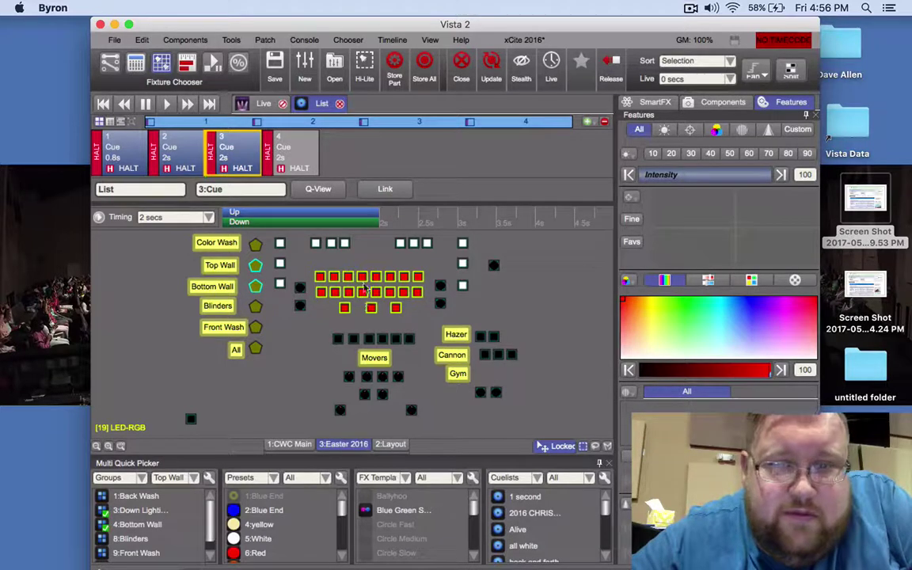
pyautogui.click(749, 301)
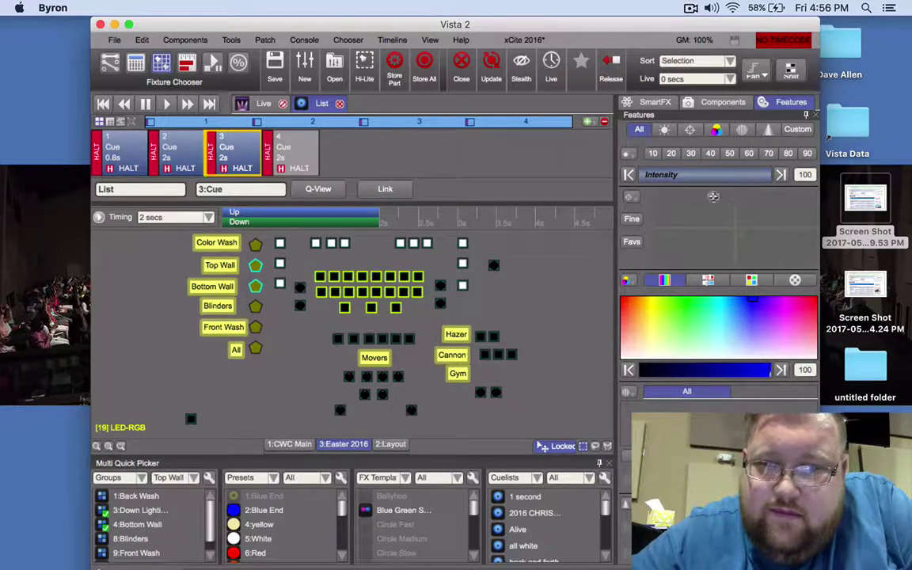
pyautogui.click(717, 300)
pyautogui.click(751, 300)
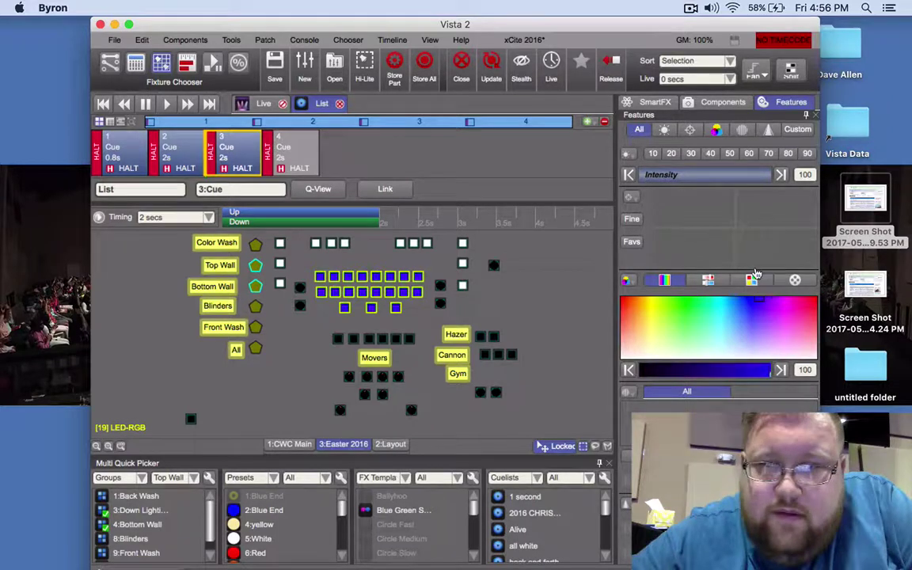
# Advance to cue 4 and set the selected LED-RGB fixtures to a pinkish red
pyautogui.click(168, 105)
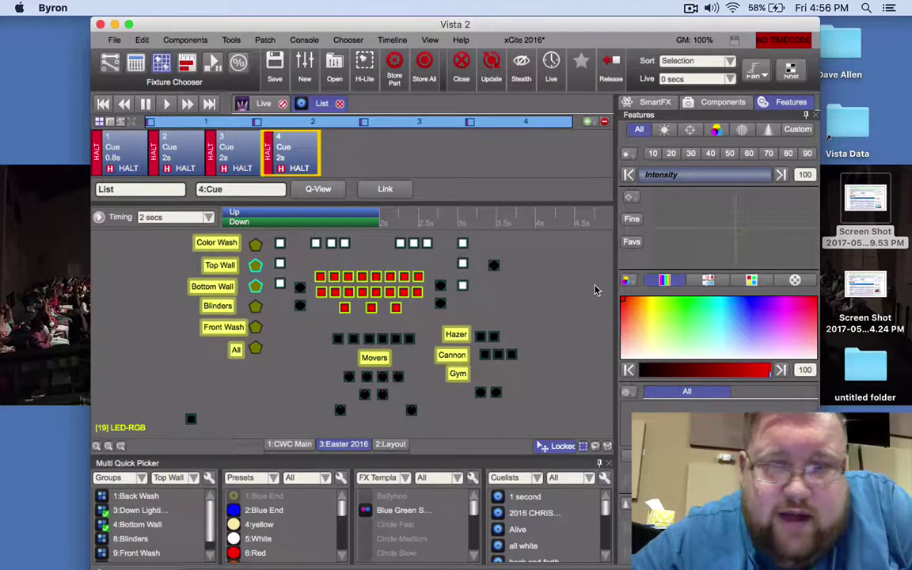
pyautogui.click(802, 299)
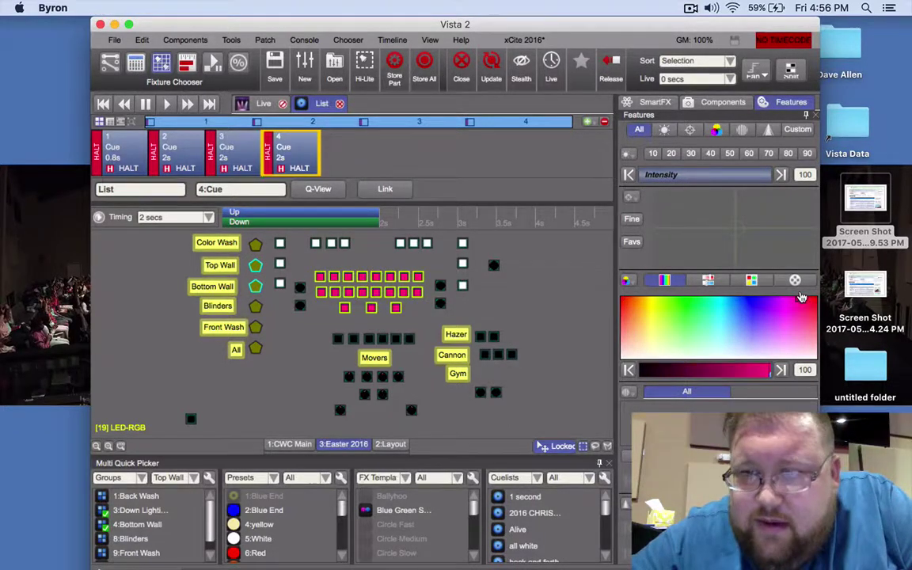
pyautogui.click(809, 298)
# Cycle the cuelist back to cue 2 and set the selected LED-RGB fixtures to green at 100 intensity
pyautogui.click(166, 104)
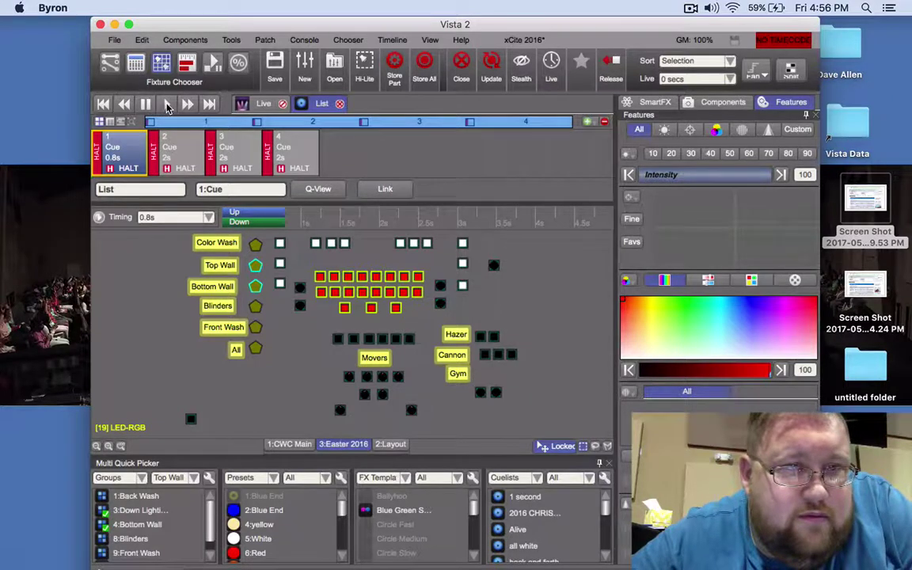
pyautogui.click(168, 104)
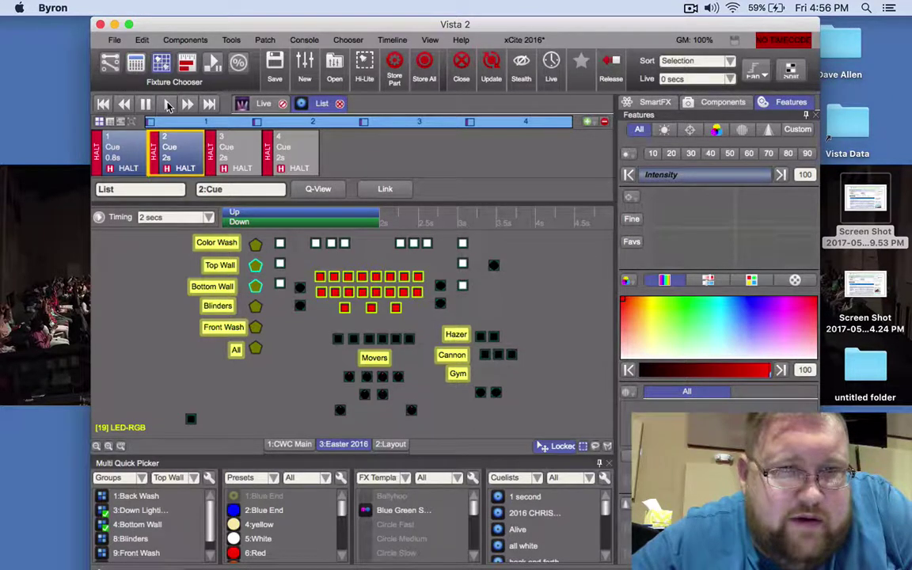
pyautogui.click(687, 318)
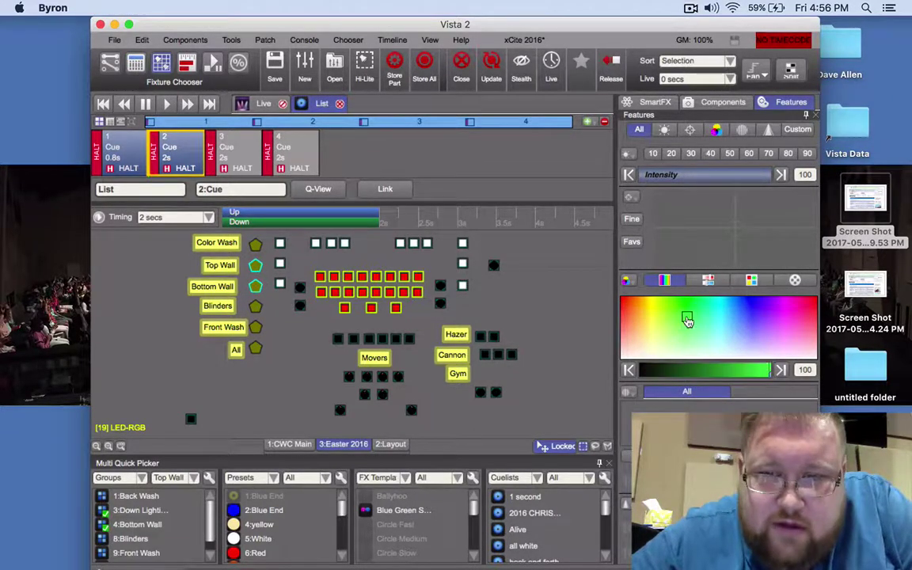
pyautogui.moveTo(687, 318); pyautogui.dragTo(683, 296)
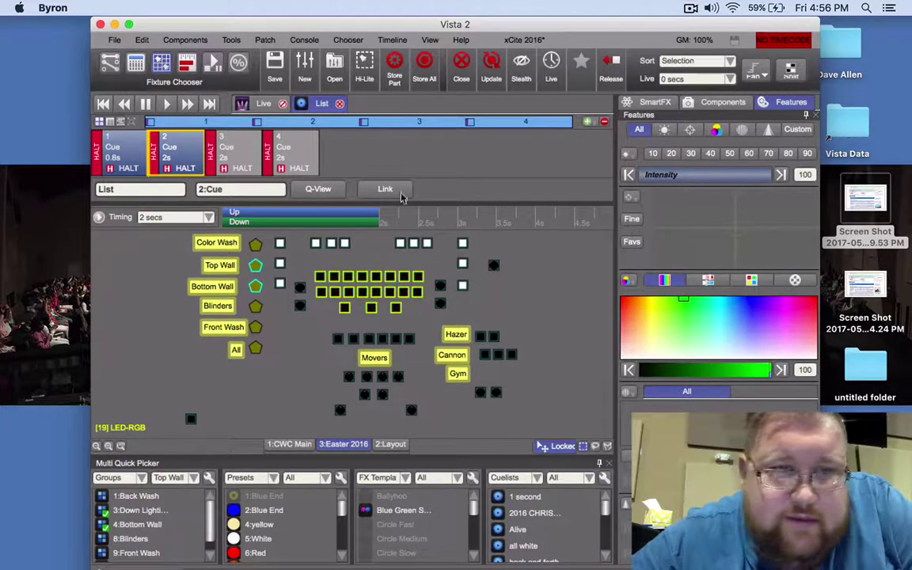
pyautogui.click(646, 175)
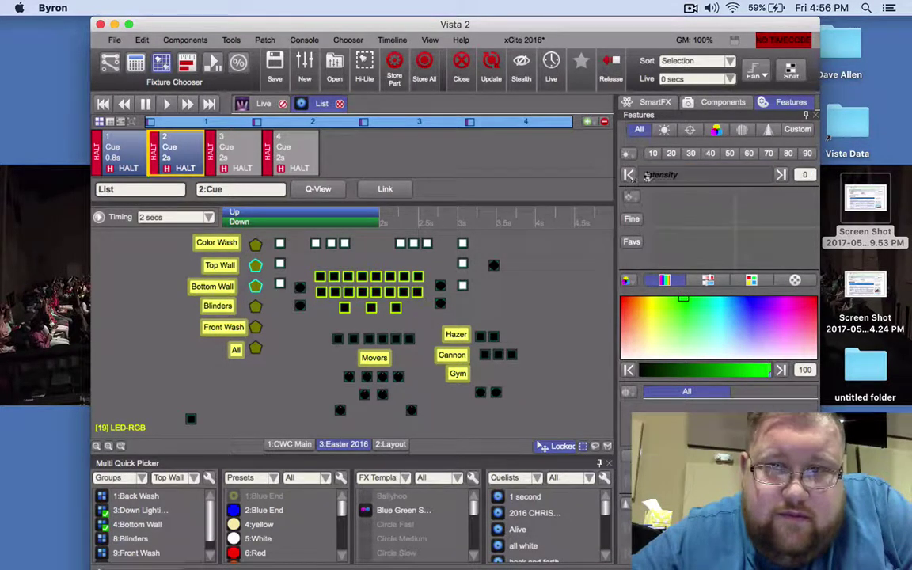
pyautogui.click(780, 175)
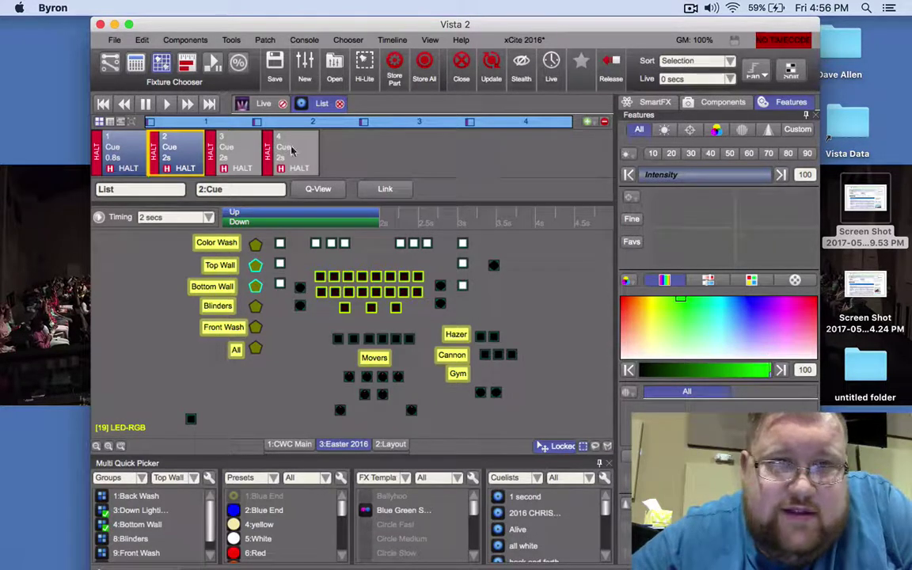
# Advance the cuelist to cue 3 and clear the red LED override from Live
pyautogui.click(269, 106)
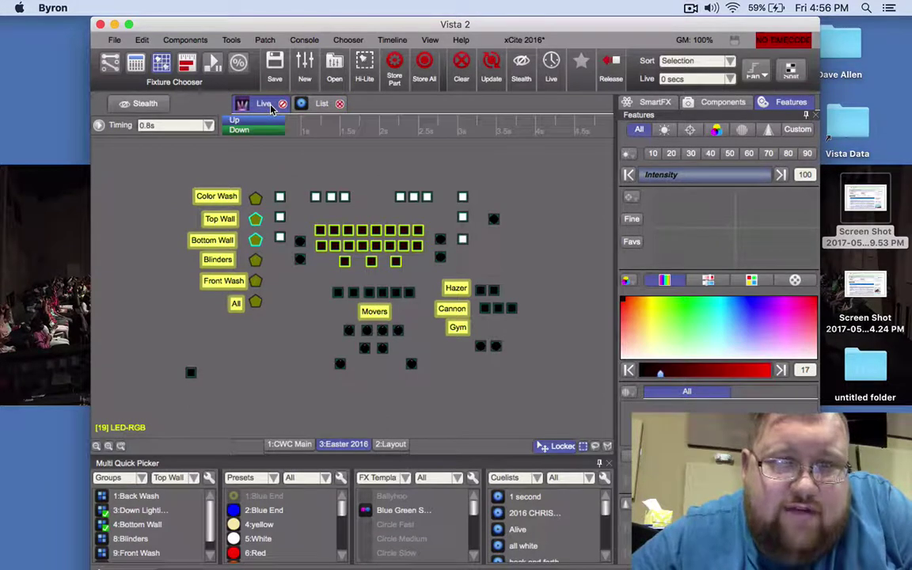
pyautogui.click(321, 104)
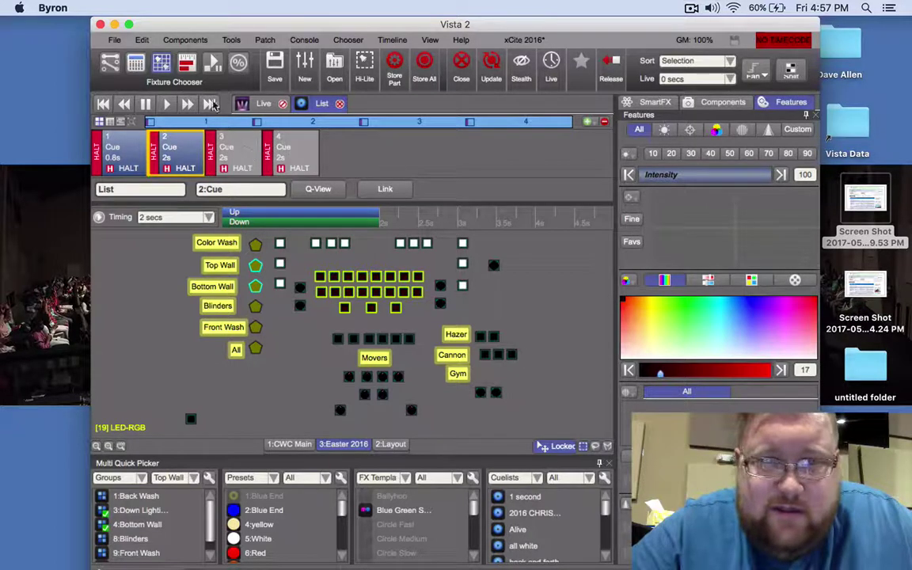
pyautogui.click(168, 99)
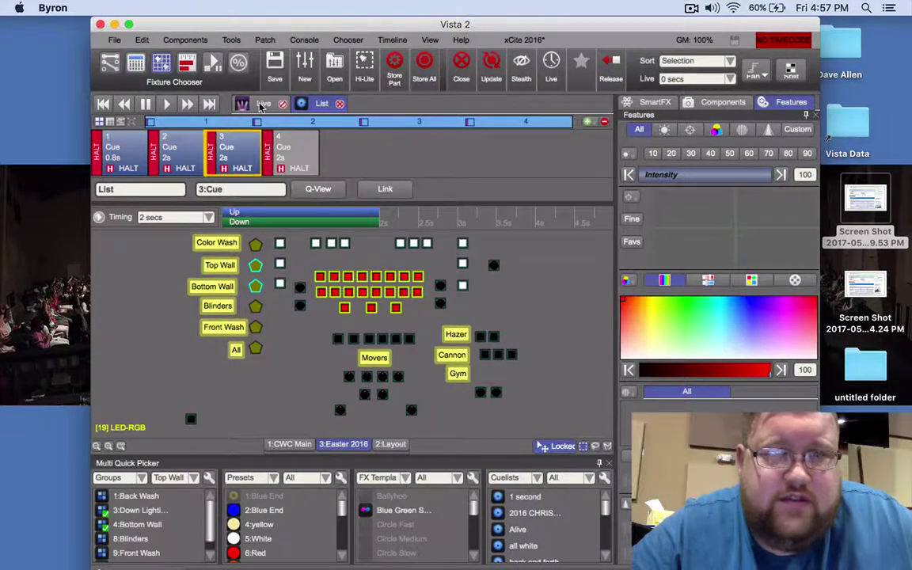
pyautogui.click(262, 104)
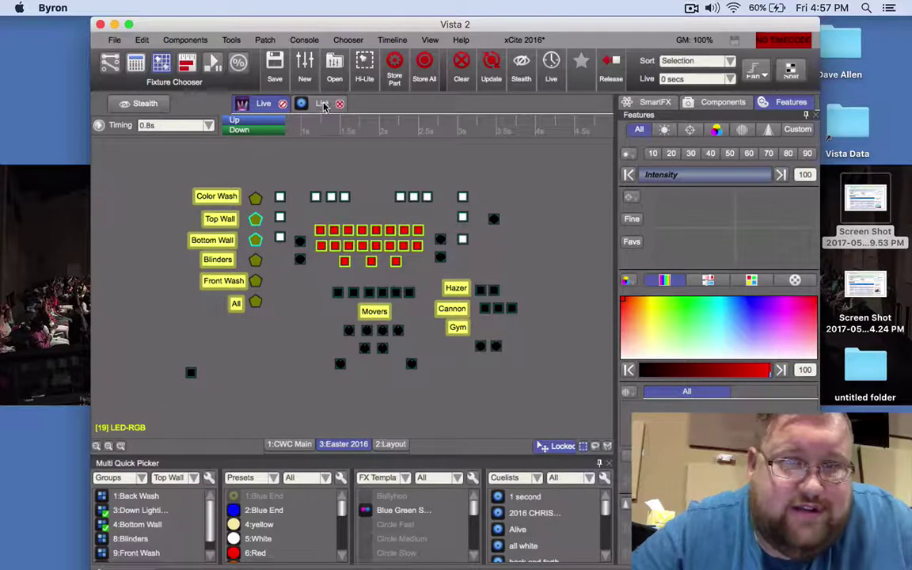
pyautogui.click(462, 65)
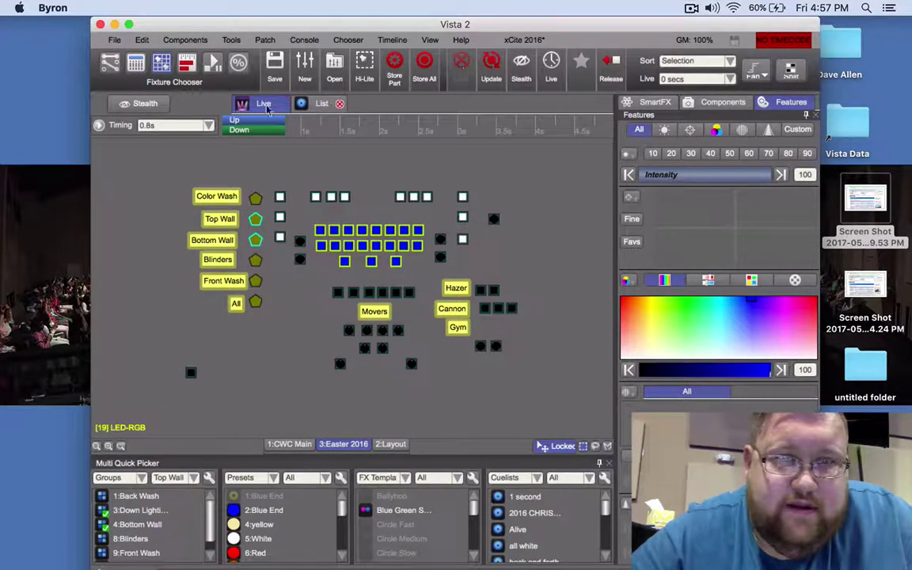
# Play the List cuelist through cues 4, 1, 2 and 3 and compare the Live output with cue 3
pyautogui.click(320, 104)
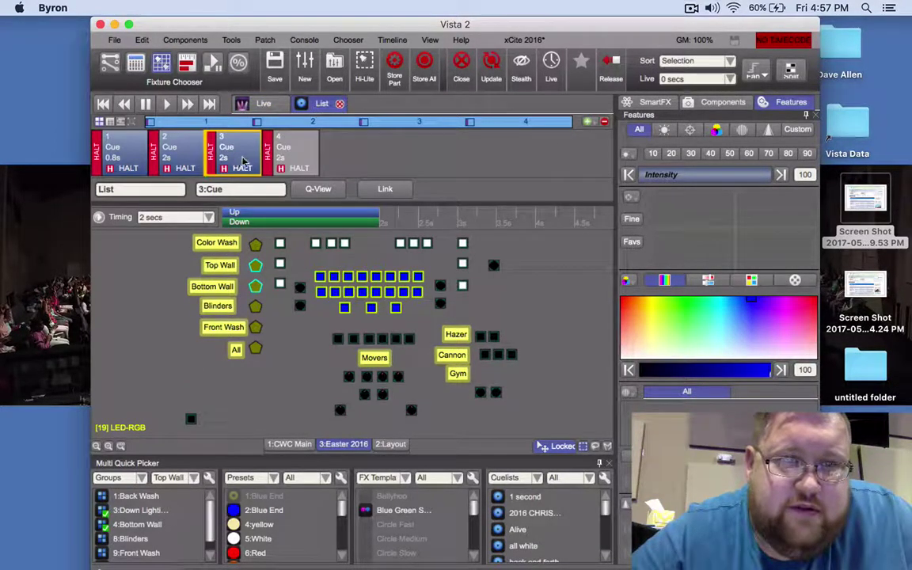
pyautogui.click(167, 105)
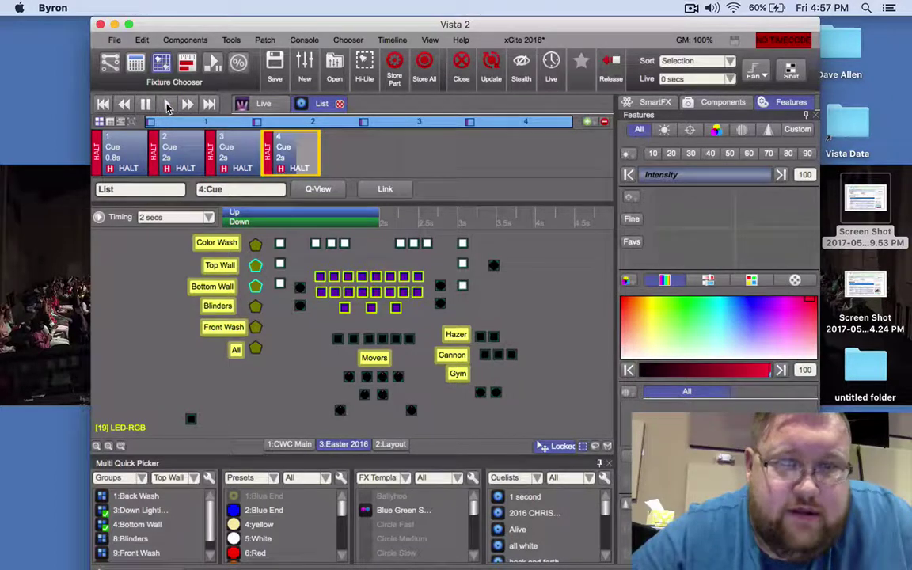
pyautogui.click(167, 106)
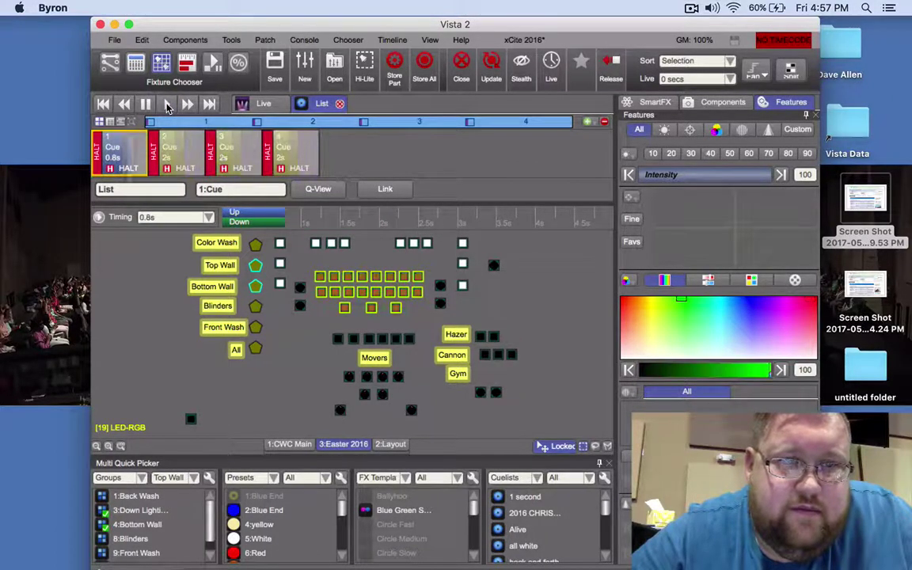
pyautogui.click(167, 106)
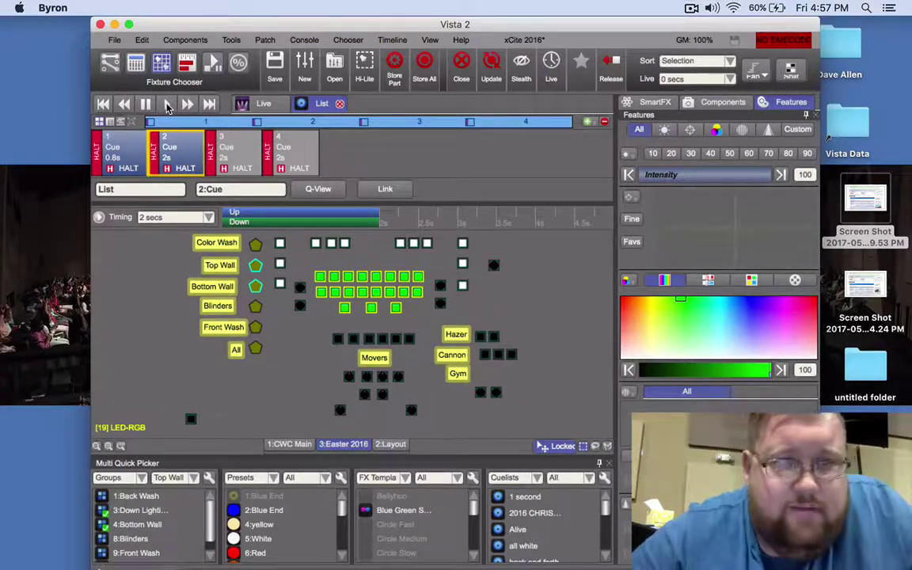
pyautogui.click(167, 105)
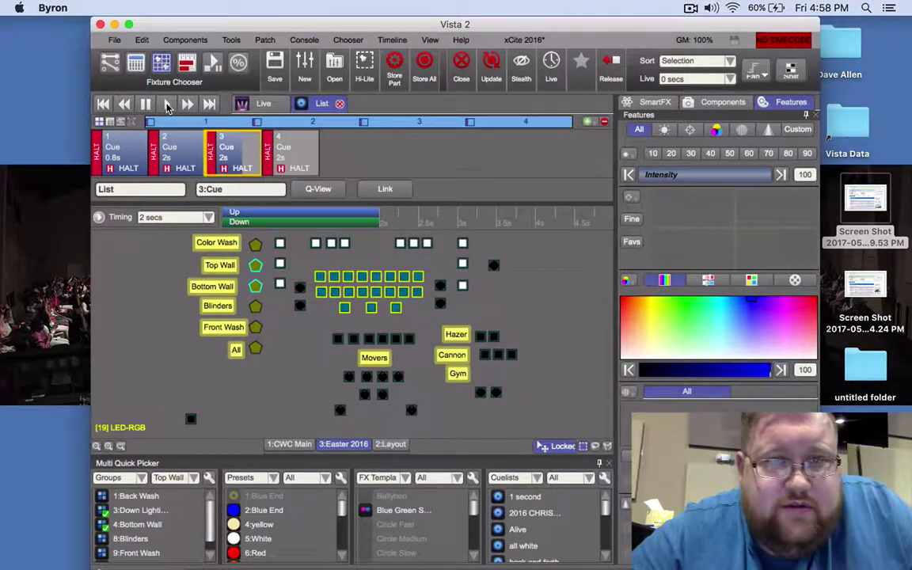
pyautogui.click(259, 102)
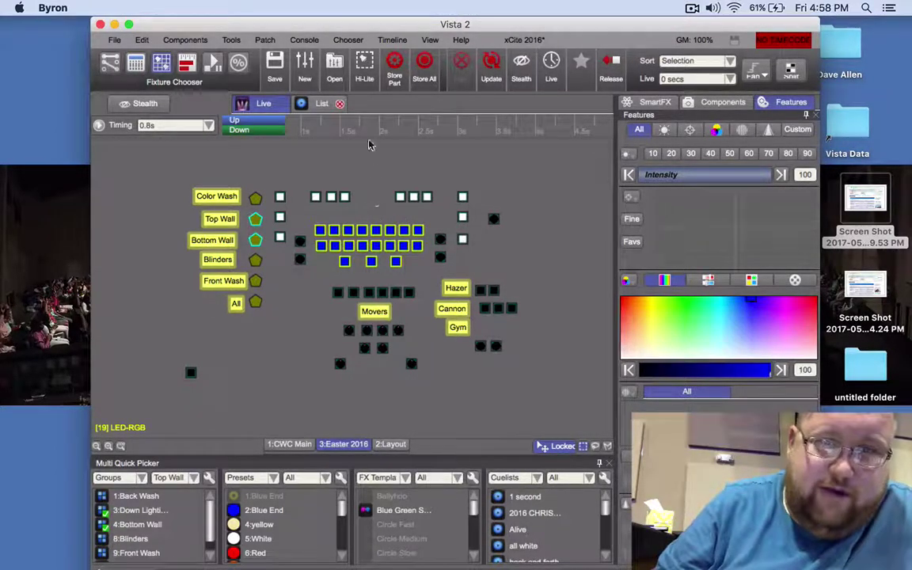
pyautogui.click(322, 103)
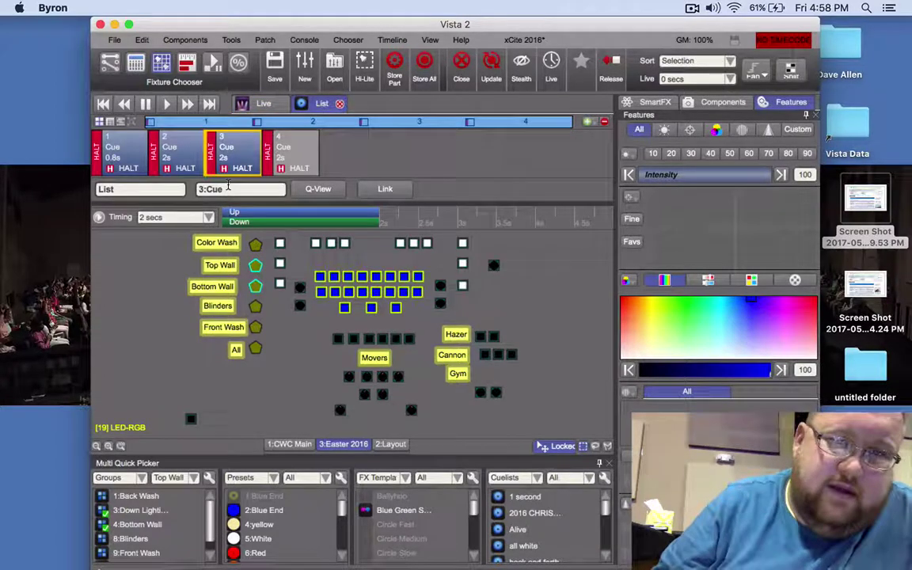